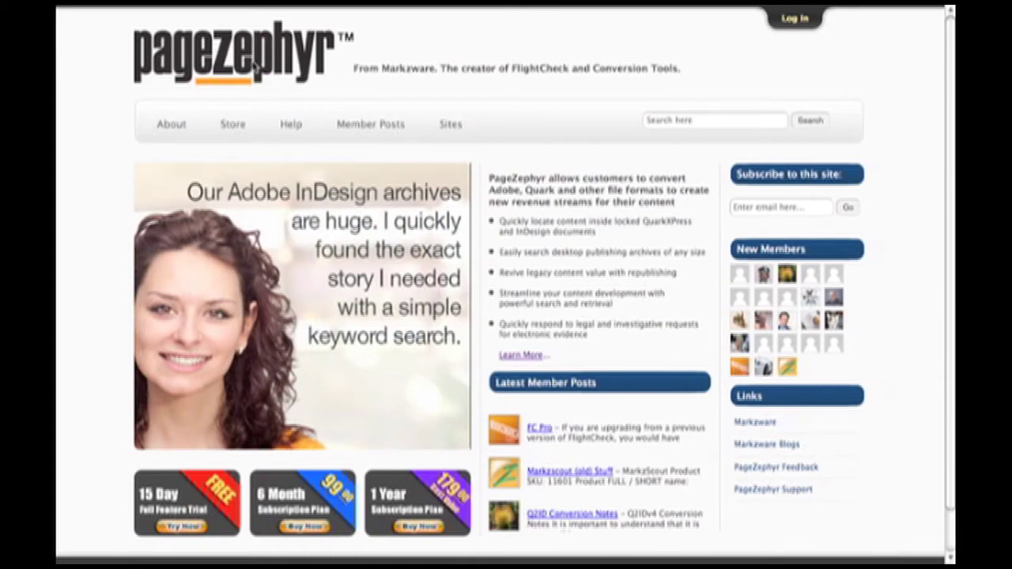
Step: Open the FC Pro member post and select its opening paragraph and instructions line
{"action": "left_click", "coordinate": [373, 129]}
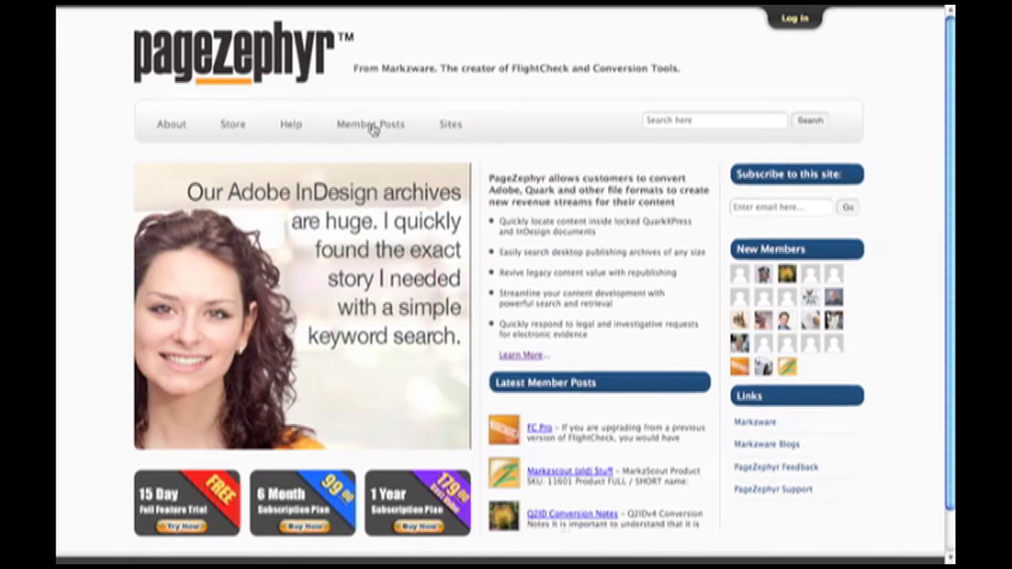
{"action": "left_click", "coordinate": [374, 129]}
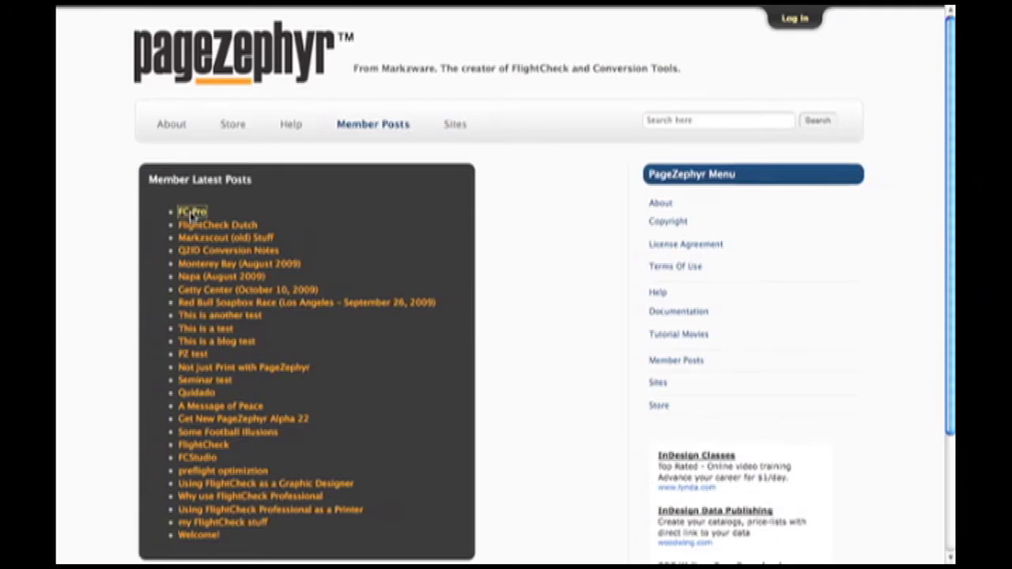
{"action": "left_click", "coordinate": [192, 213]}
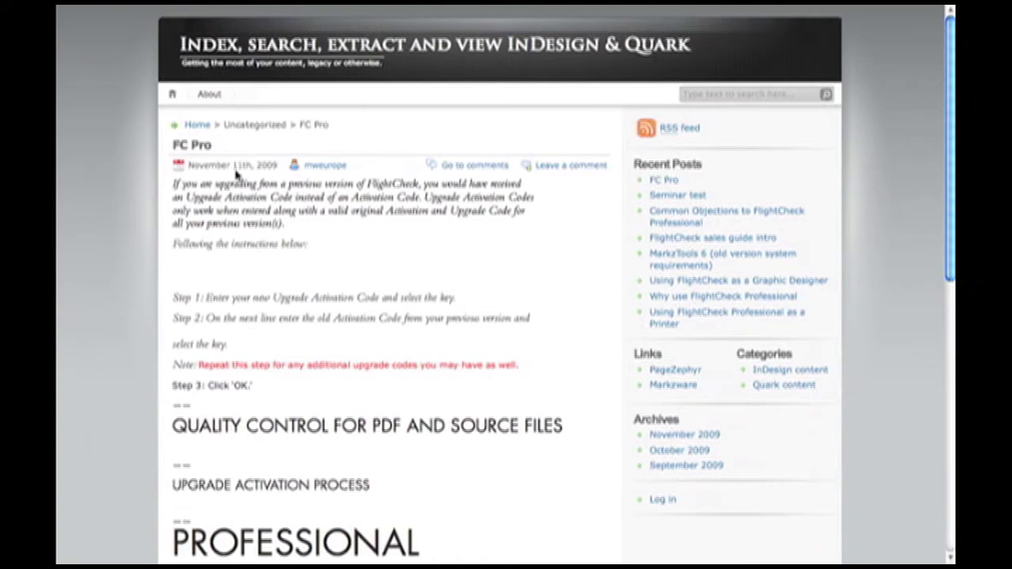
{"action": "left_click_drag", "start_coordinate": [174, 182], "coordinate": [308, 255]}
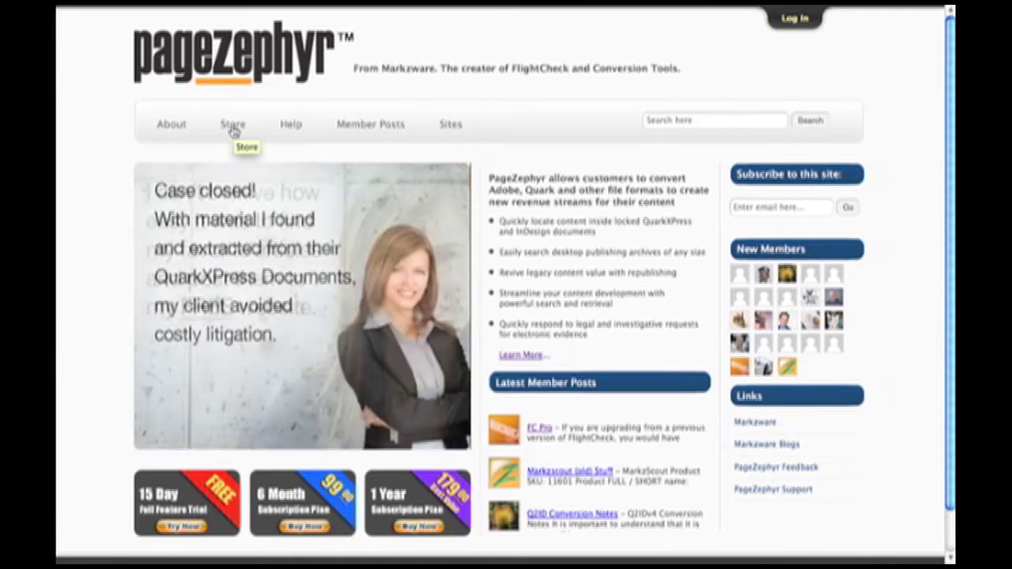
Step: Look over the site's Help page, return to the home page, then switch to the PageZephyr app
{"action": "left_click", "coordinate": [289, 131]}
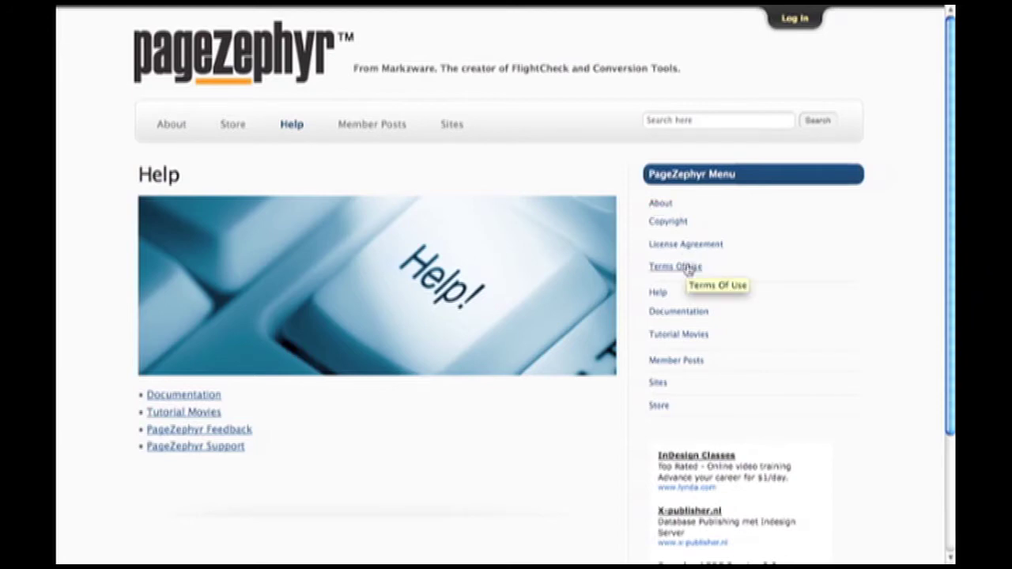
{"action": "left_click", "coordinate": [396, 127]}
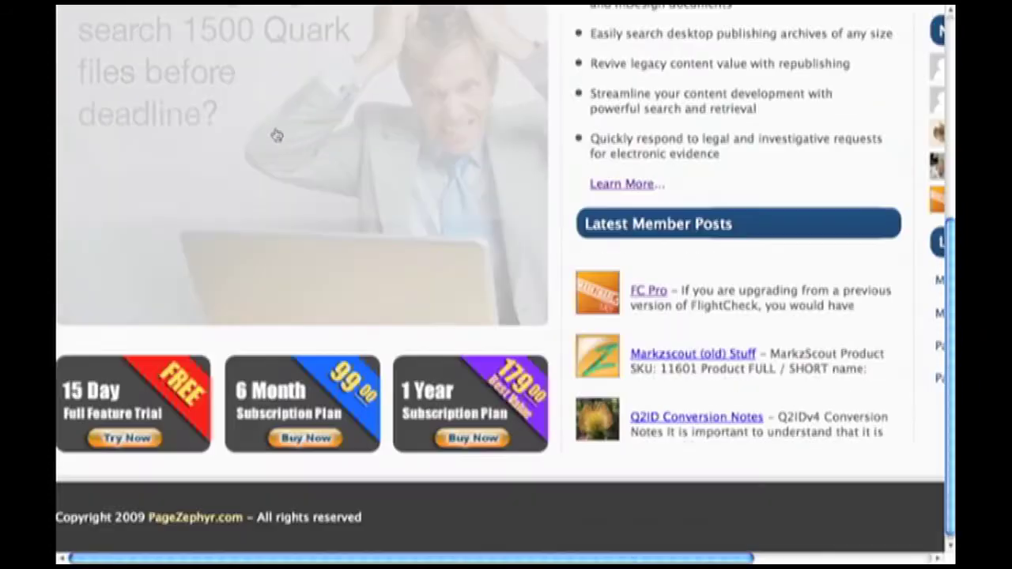
{"action": "left_click", "coordinate": [952, 48]}
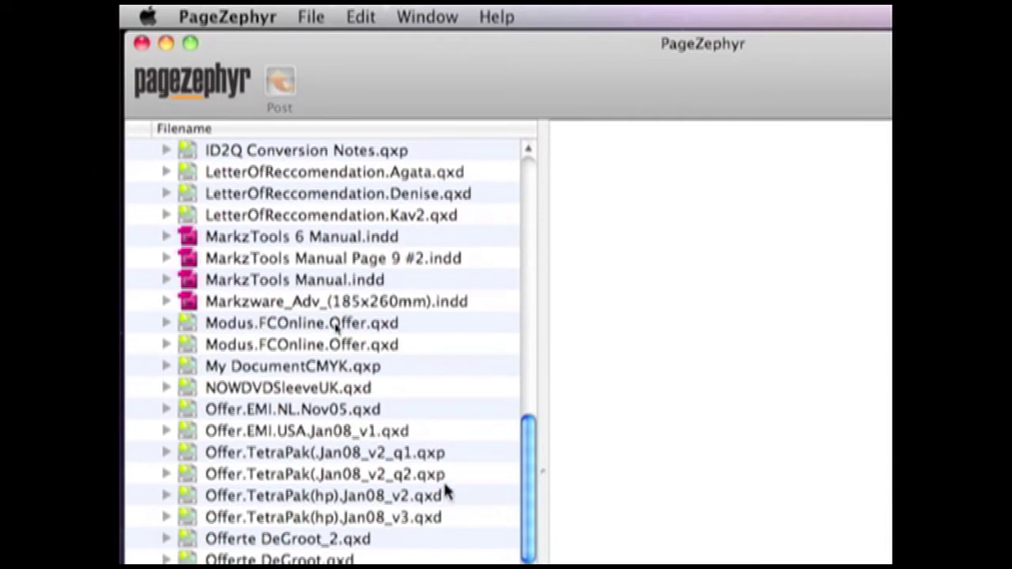
Step: Preview opmaak.indd's first and second stories together, then collapse its story list
{"action": "left_click_drag", "start_coordinate": [524, 475], "coordinate": [525, 479]}
{"action": "scroll", "coordinate": [526, 480], "scroll_direction": "down", "scroll_amount": 5}
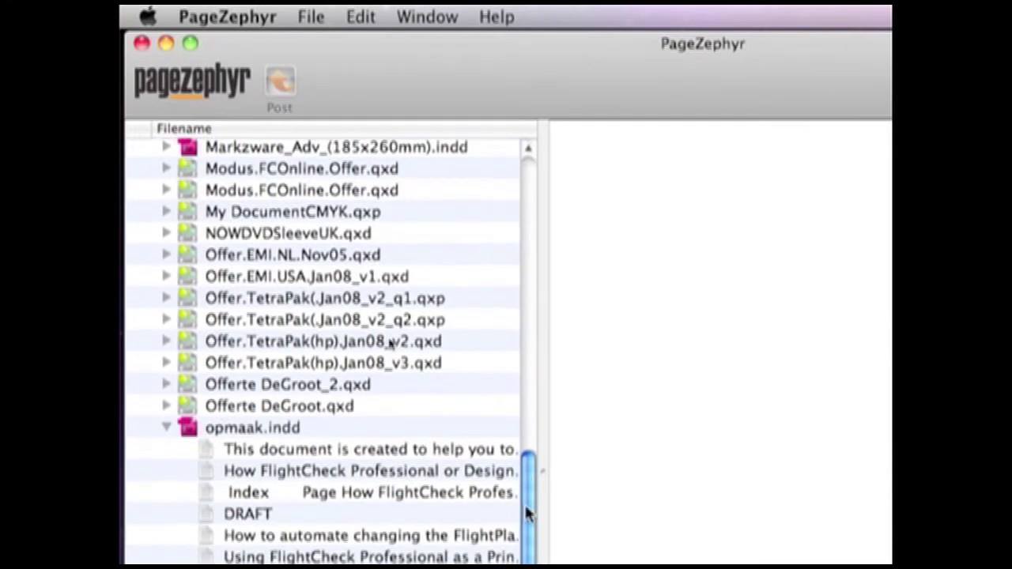
{"action": "left_click", "coordinate": [288, 449]}
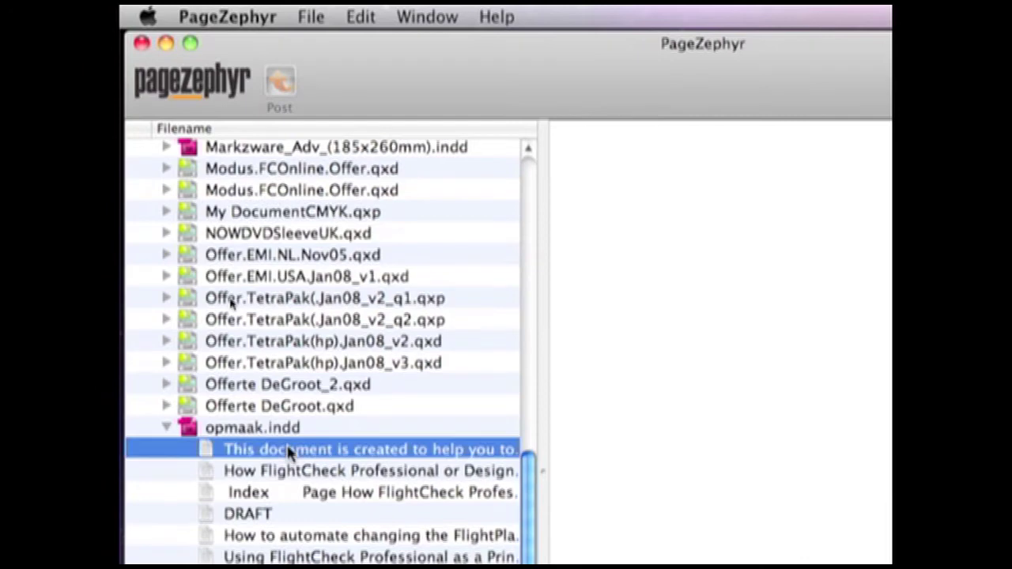
{"action": "left_click", "coordinate": [309, 471]}
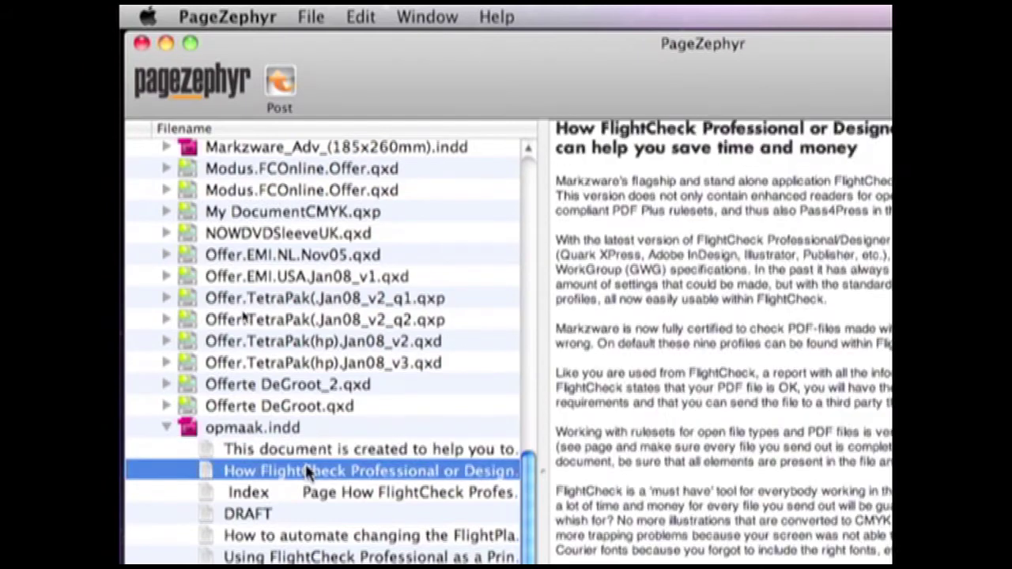
{"action": "left_click", "coordinate": [304, 456]}
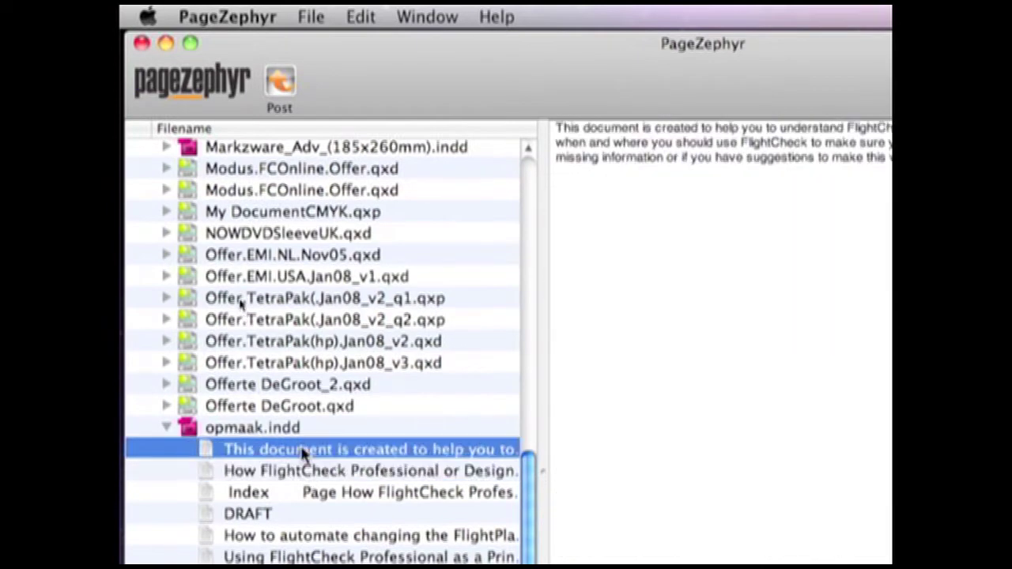
{"action": "left_click", "coordinate": [304, 470]}
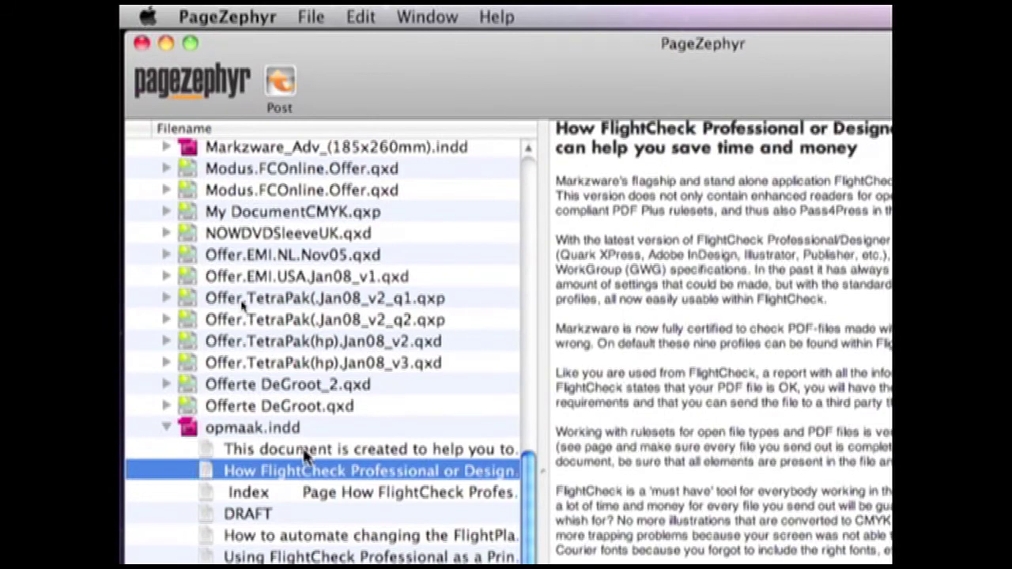
{"action": "left_click", "coordinate": [305, 449], "text": "shift"}
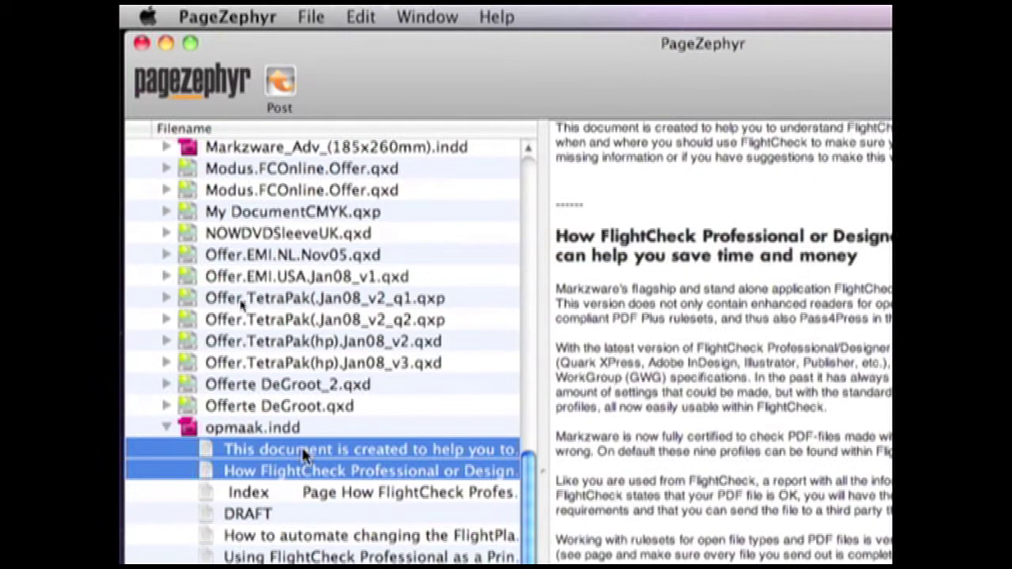
{"action": "left_click", "coordinate": [166, 428]}
{"action": "left_click", "coordinate": [210, 17]}
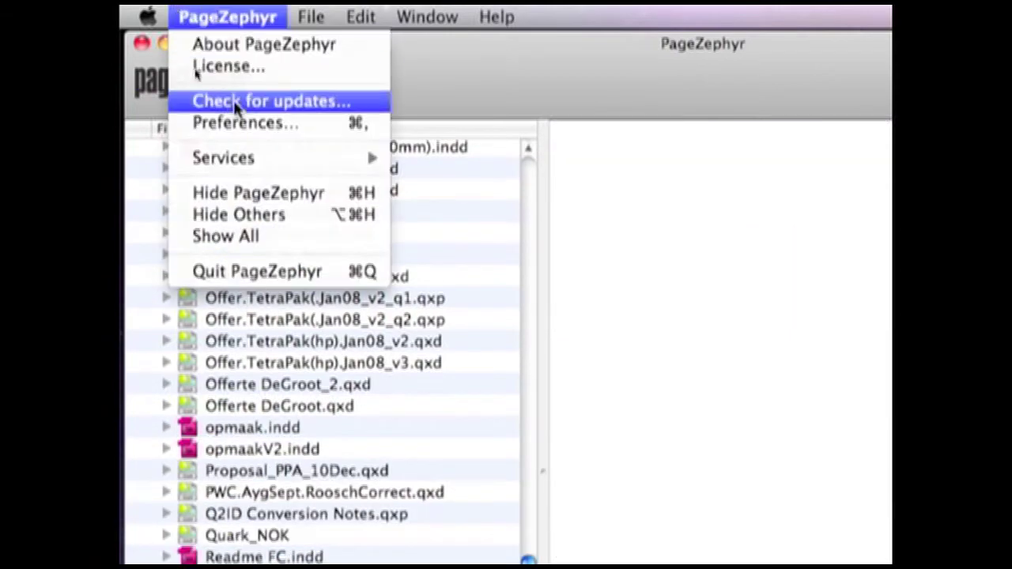
Step: Add the desktop InDesign test files folder to the Searching locations in Preferences and save
{"action": "left_click", "coordinate": [237, 122]}
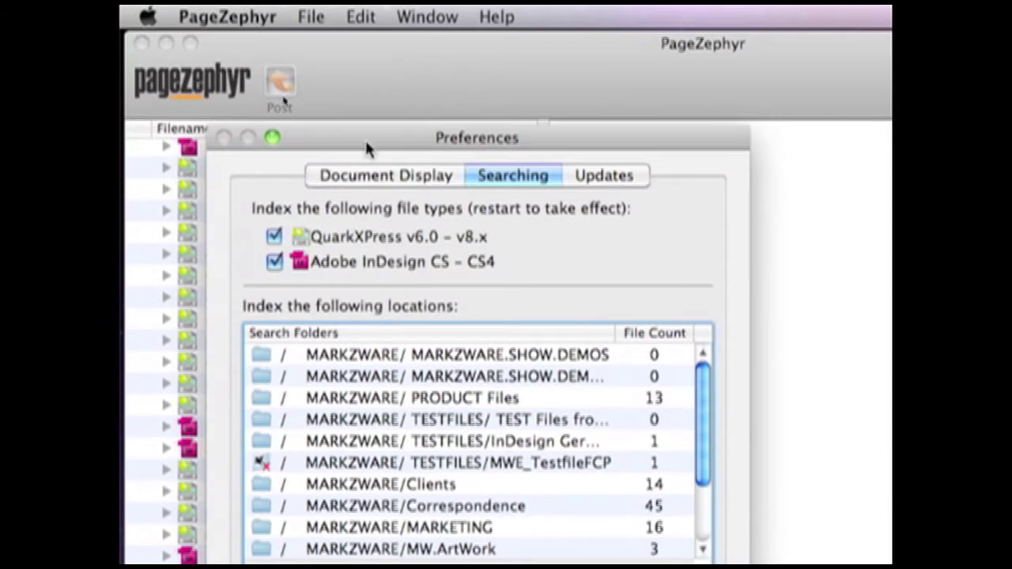
{"action": "left_click_drag", "start_coordinate": [365, 144], "coordinate": [422, 79]}
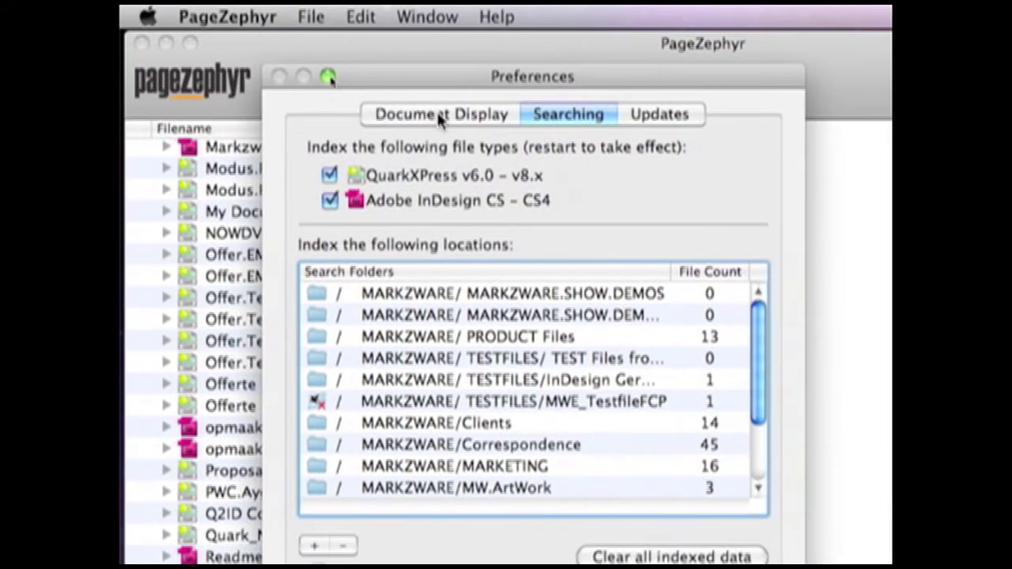
{"action": "left_click", "coordinate": [436, 114]}
{"action": "left_click", "coordinate": [564, 117]}
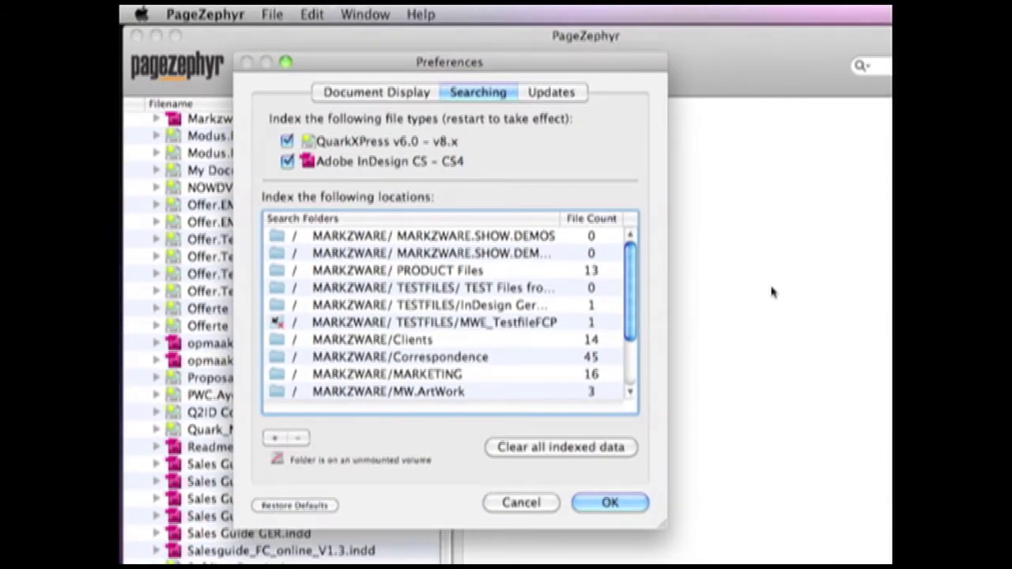
{"action": "left_click_drag", "start_coordinate": [886, 443], "coordinate": [455, 403]}
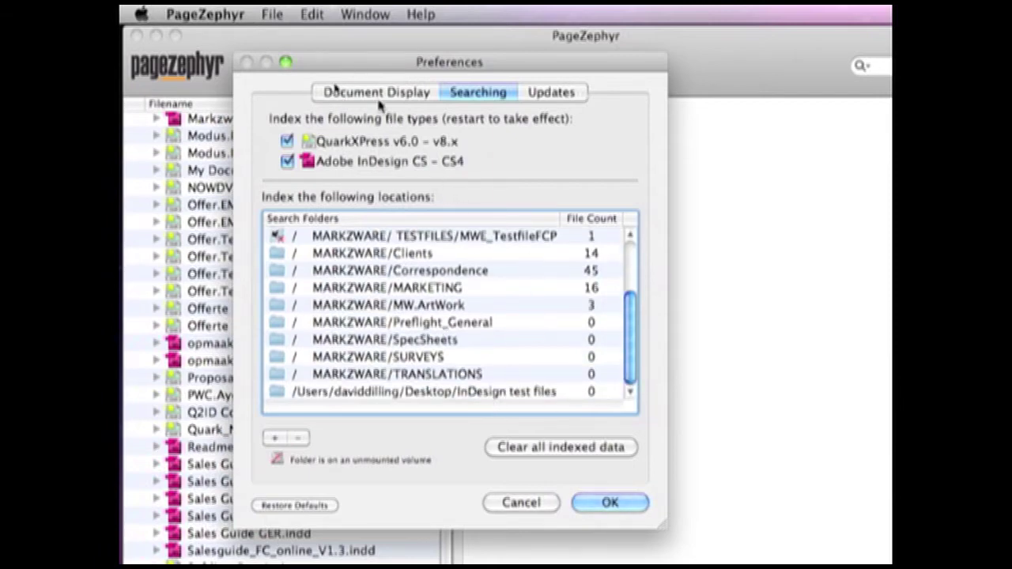
{"action": "left_click_drag", "start_coordinate": [352, 67], "coordinate": [488, 78]}
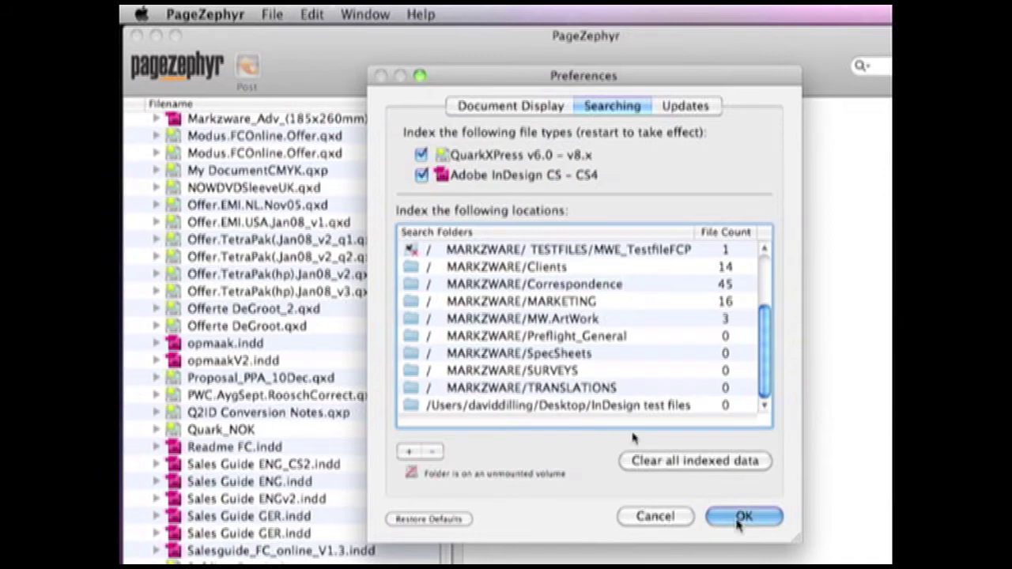
{"action": "left_click", "coordinate": [744, 516]}
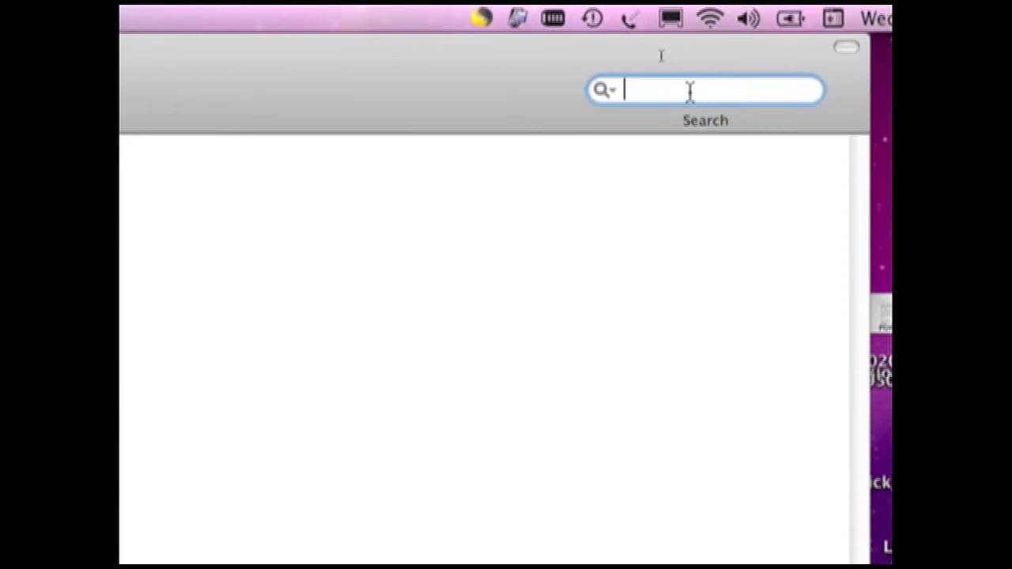
Step: Search the indexed files for 'rgb', then for 'markzware'
{"action": "type", "text": "rgb"}
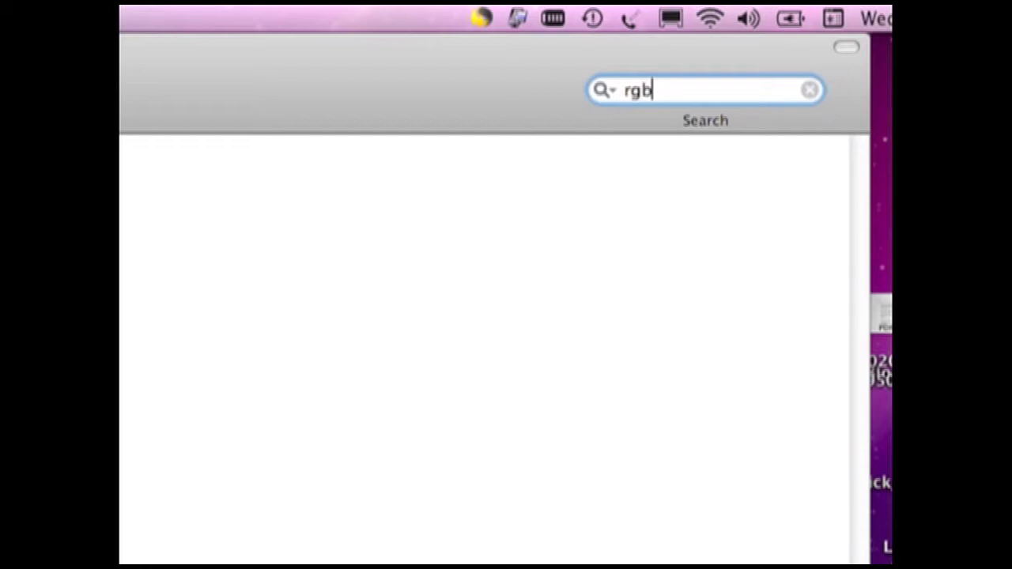
{"action": "key", "text": "Return"}
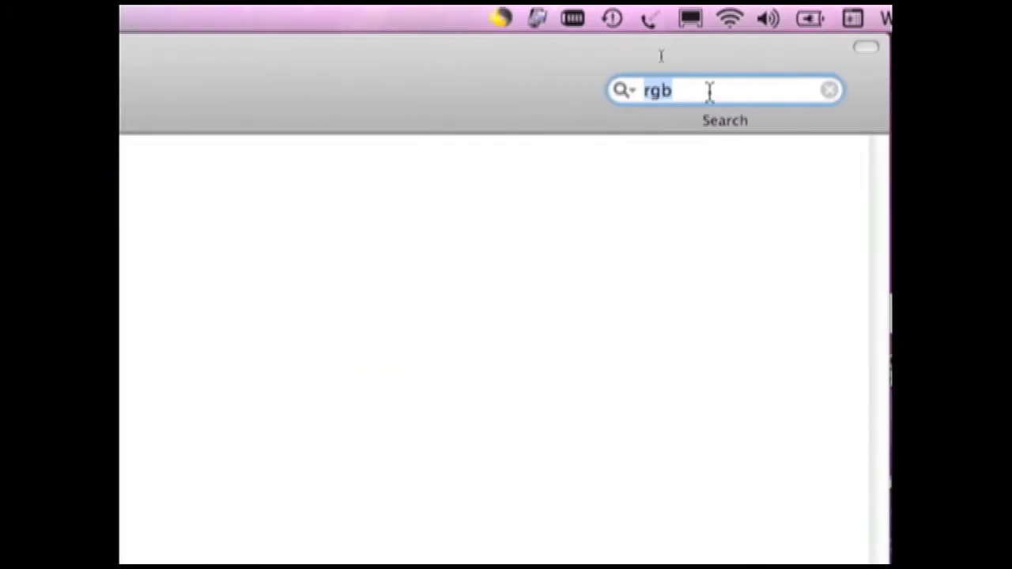
{"action": "type", "text": "markzware"}
{"action": "key", "text": "Return"}
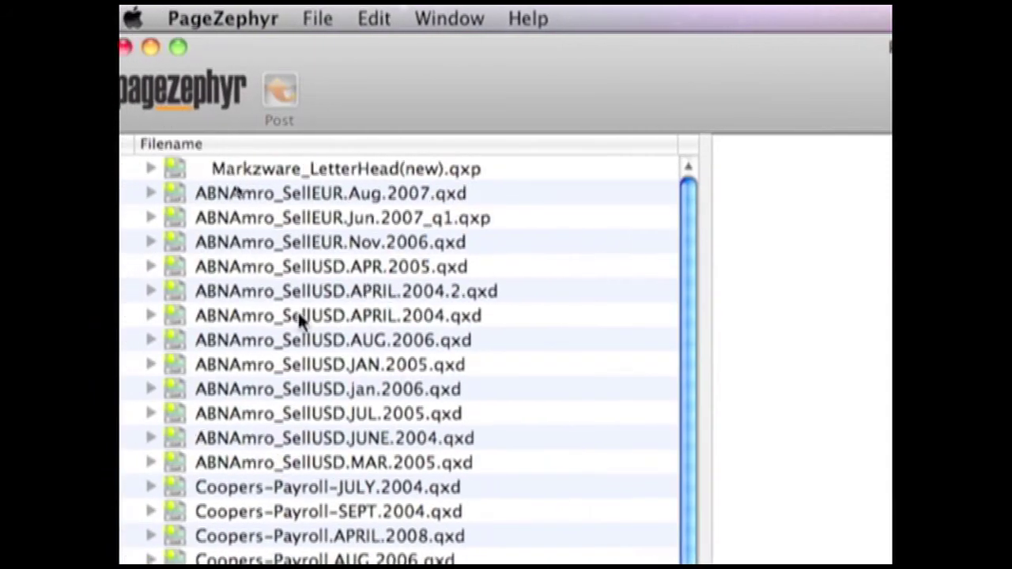
Step: Replace the search term with 'trapping', using the Contains All Words search option
{"action": "left_click_drag", "start_coordinate": [687, 272], "coordinate": [650, 568]}
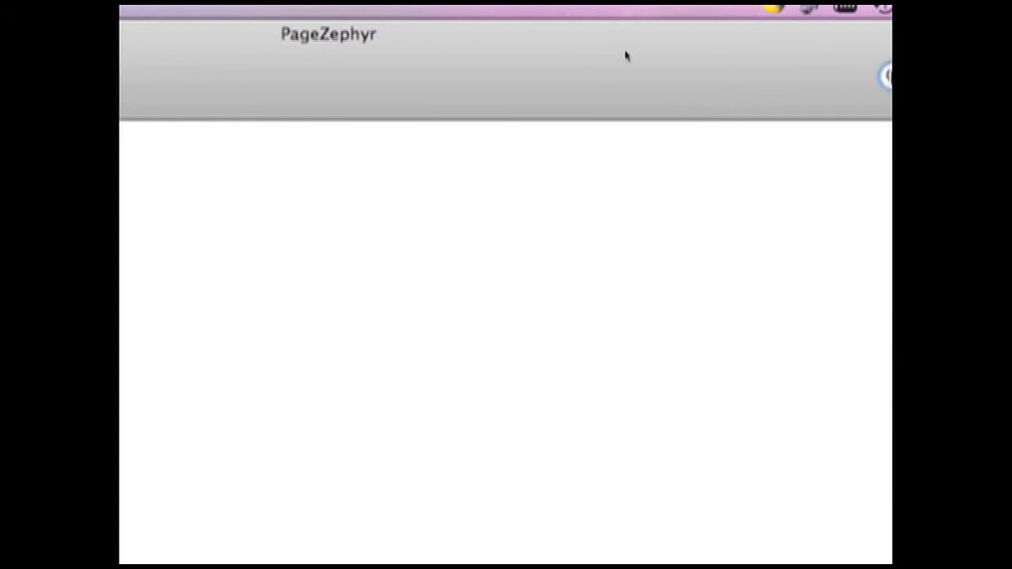
{"action": "double_click", "coordinate": [757, 76]}
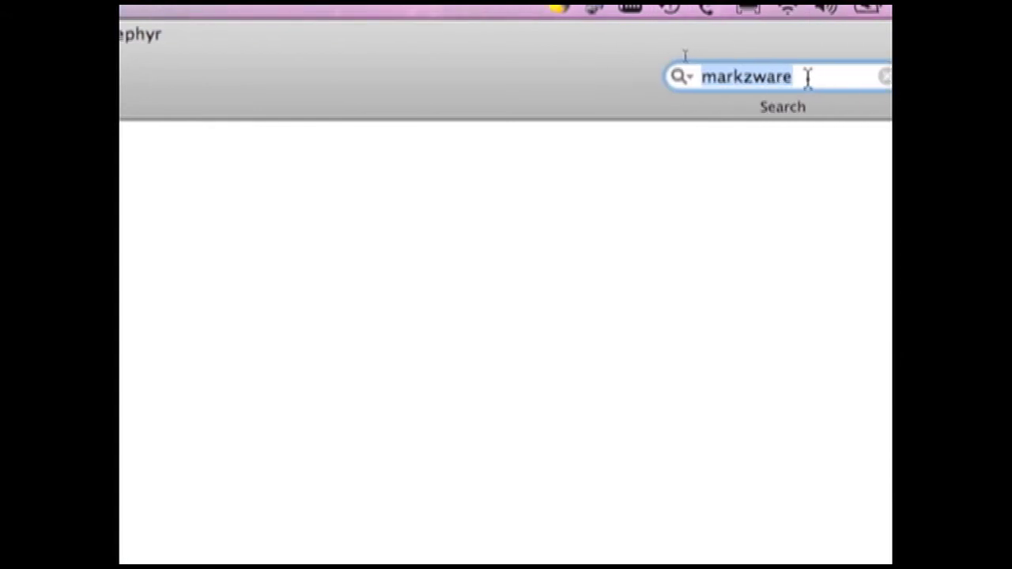
{"action": "type", "text": "trapping"}
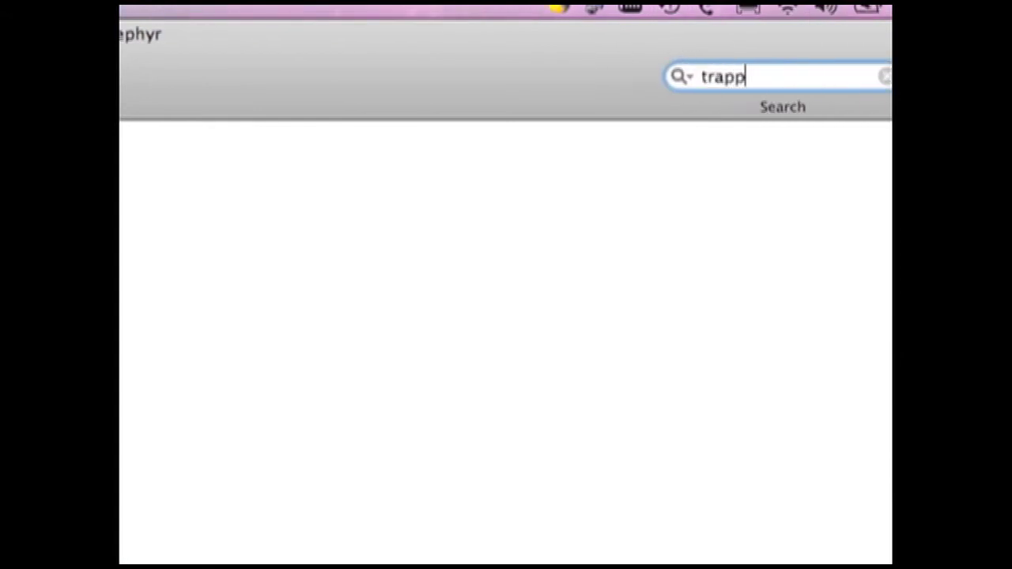
{"action": "left_click", "coordinate": [679, 78]}
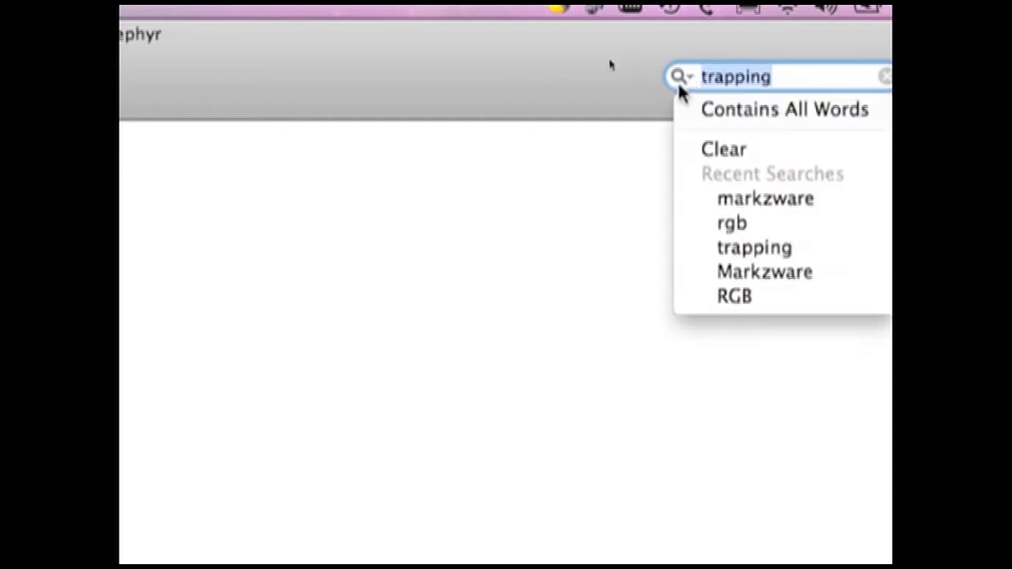
{"action": "left_click", "coordinate": [780, 77]}
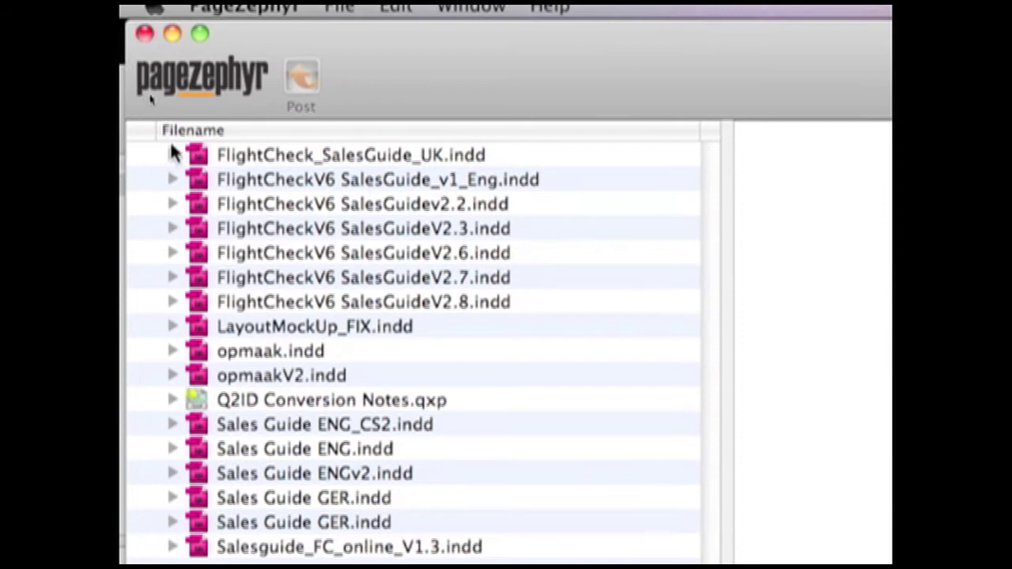
Step: Expand FlightCheck_SalesGuide_UK.indd and preview its 'What's NEW in the latest update release' story
{"action": "left_click", "coordinate": [173, 156]}
{"action": "left_click", "coordinate": [221, 175]}
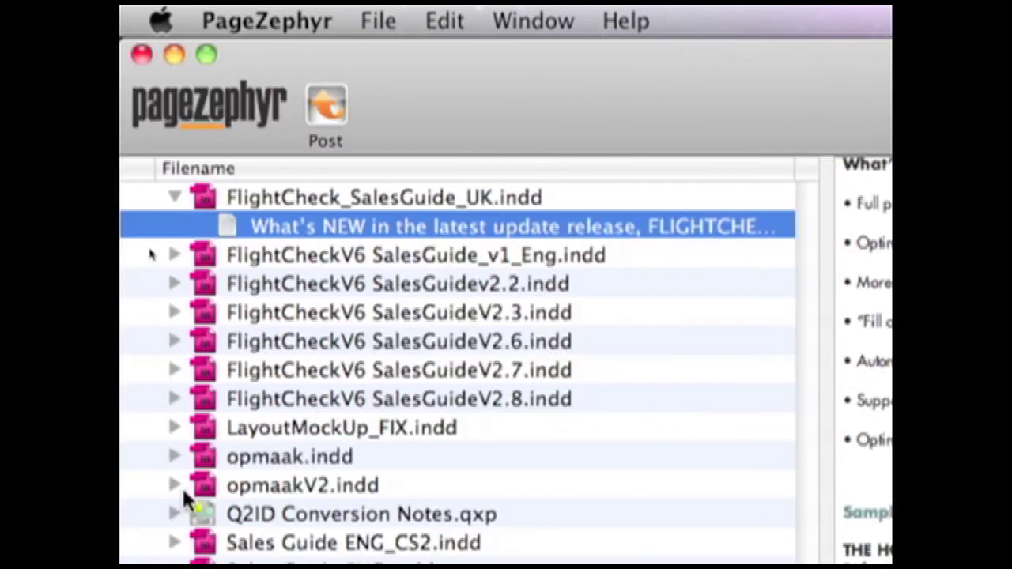
Step: Select the Q2ID Conversion Notes.qxp text together with the What's NEW text block for posting
{"action": "left_click", "coordinate": [174, 514]}
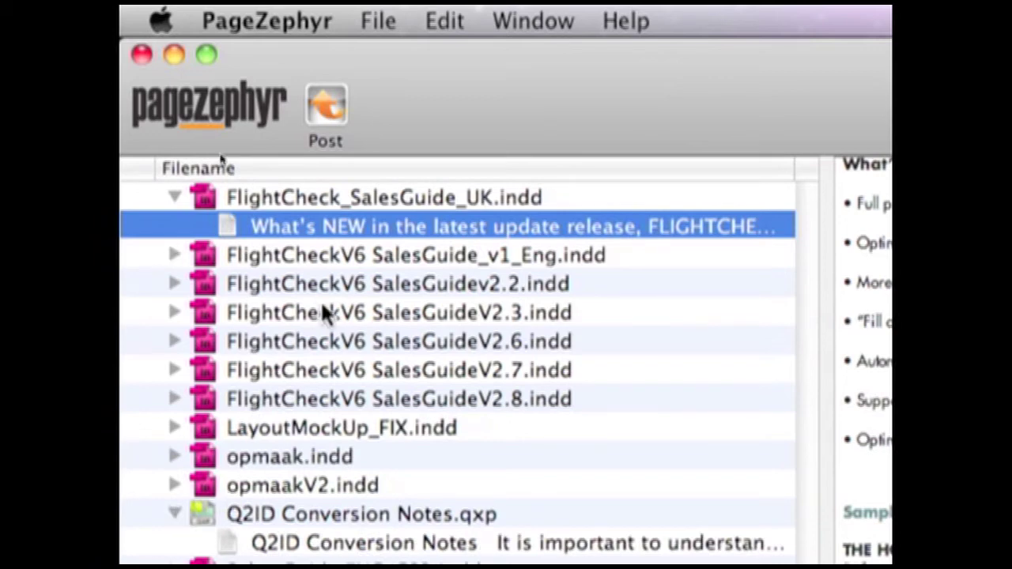
{"action": "left_click", "coordinate": [261, 542]}
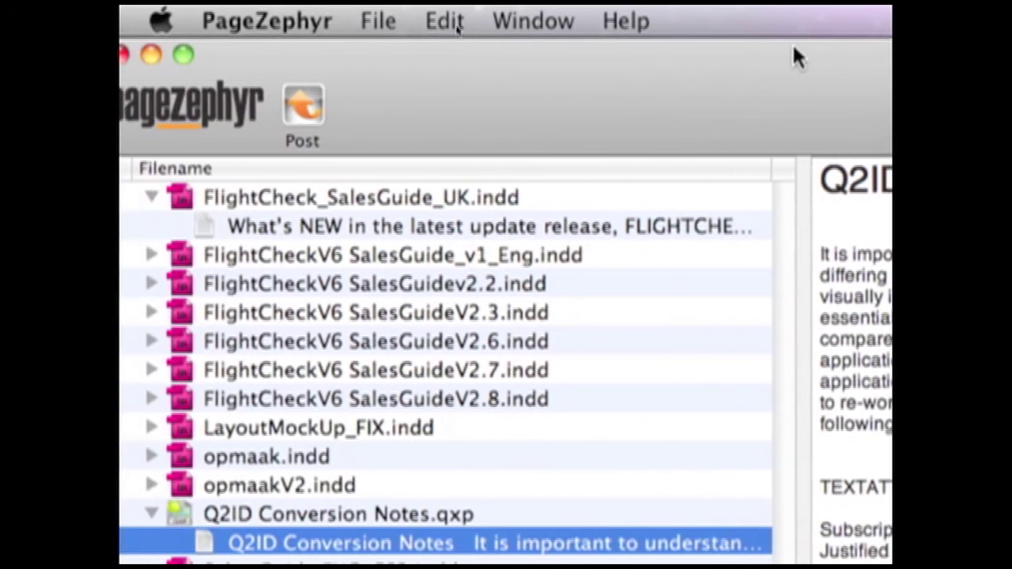
{"action": "left_click_drag", "start_coordinate": [795, 42], "coordinate": [814, 43]}
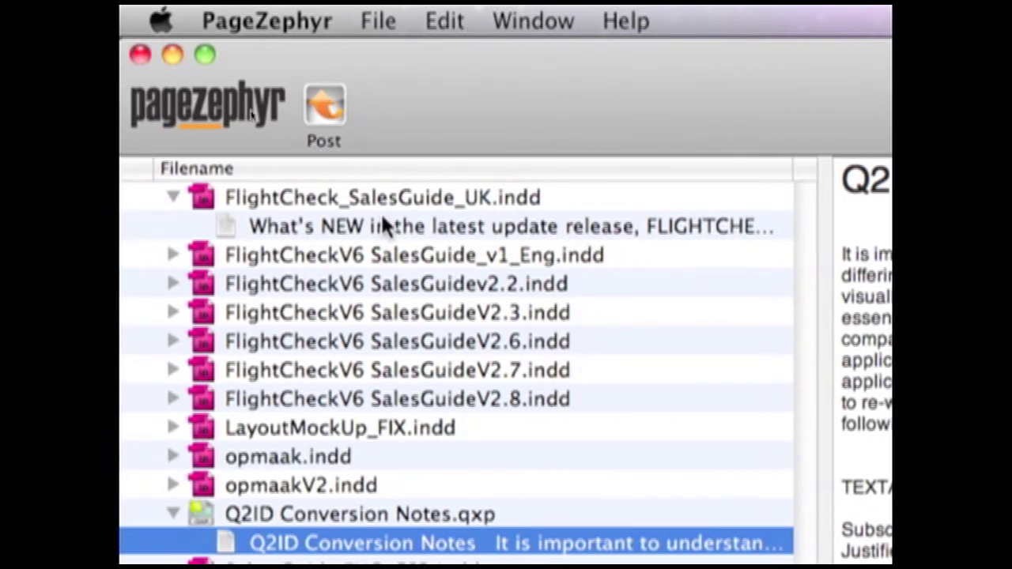
{"action": "left_click", "coordinate": [339, 222]}
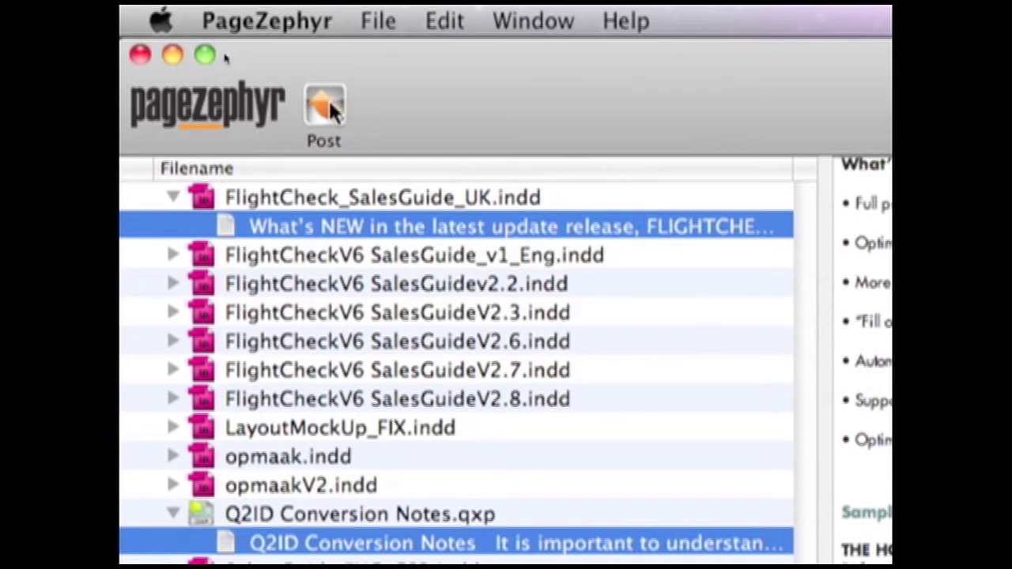
{"action": "left_click", "coordinate": [331, 109]}
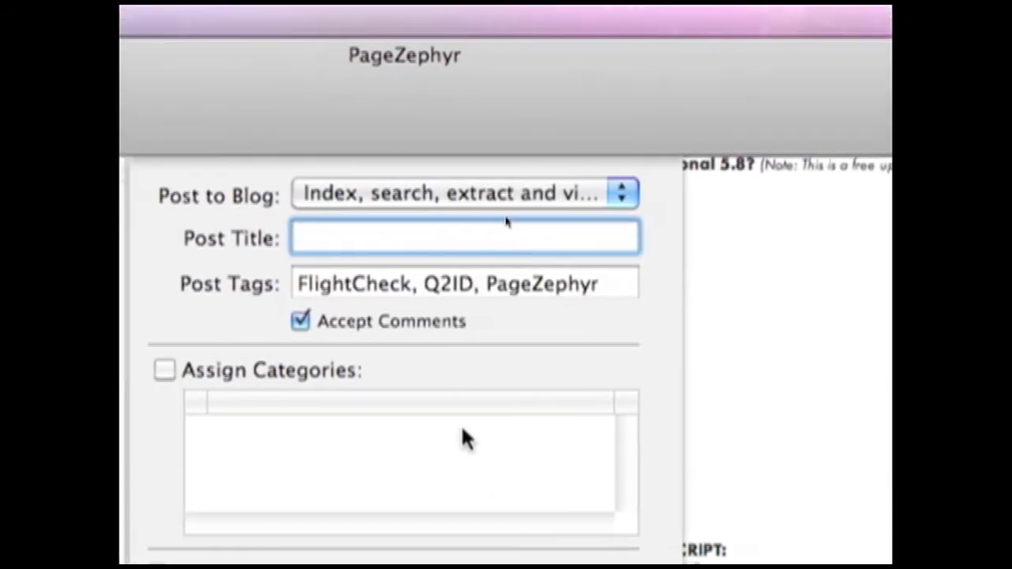
Step: Title the post 'FlightCheck-Q2ID-Legacy-files', leaving category assignment turned off
{"action": "type", "text": "F"}
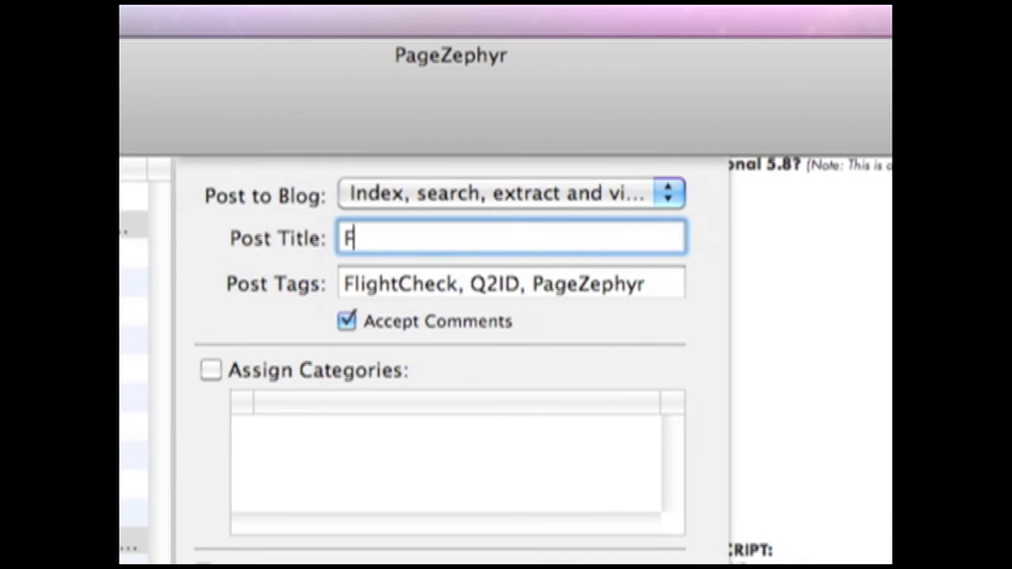
{"action": "type", "text": "lightCheck-"}
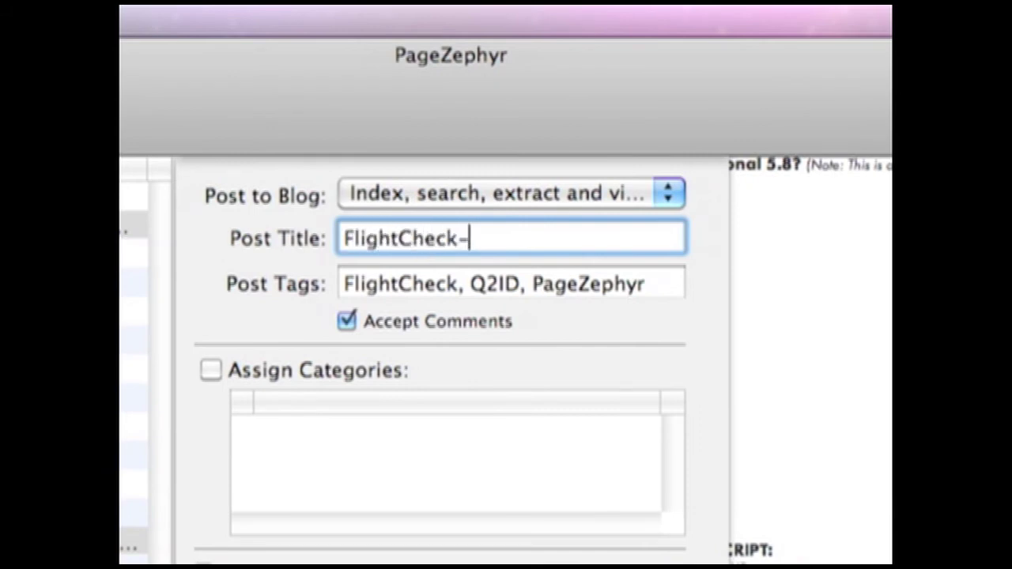
{"action": "type", "text": "Q2ID-Legacy"}
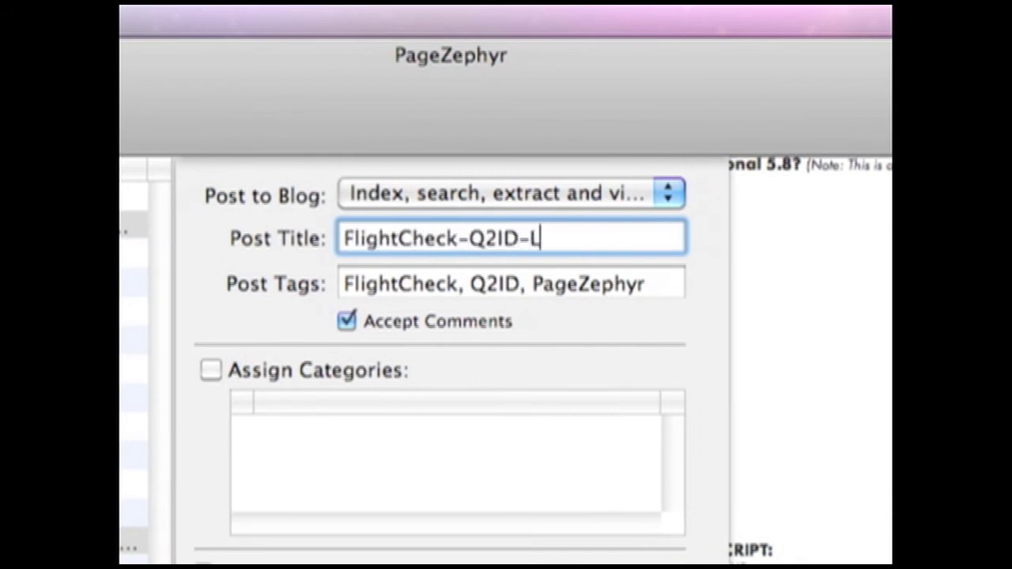
{"action": "type", "text": "-files"}
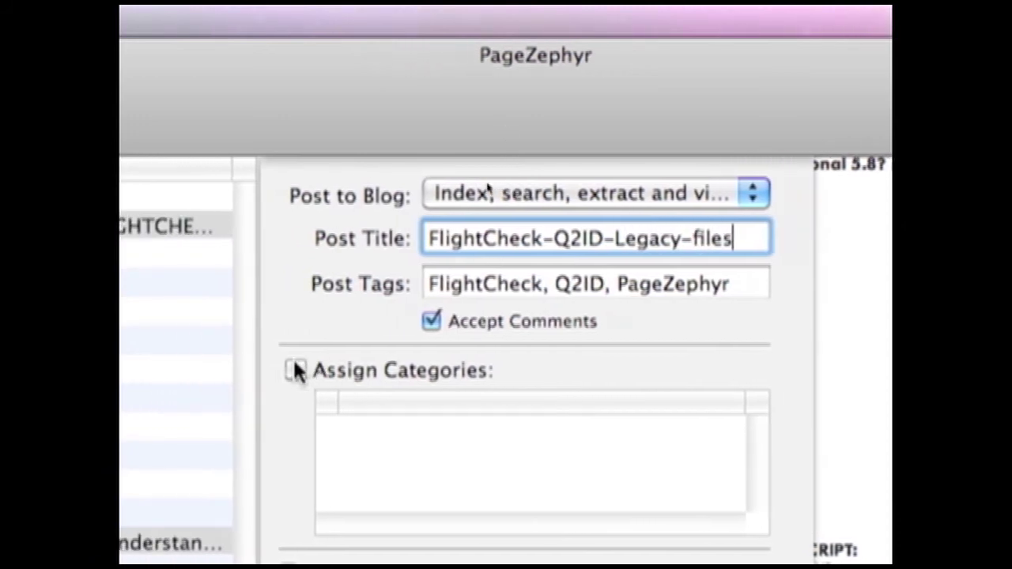
{"action": "left_click", "coordinate": [267, 370]}
{"action": "left_click", "coordinate": [268, 370]}
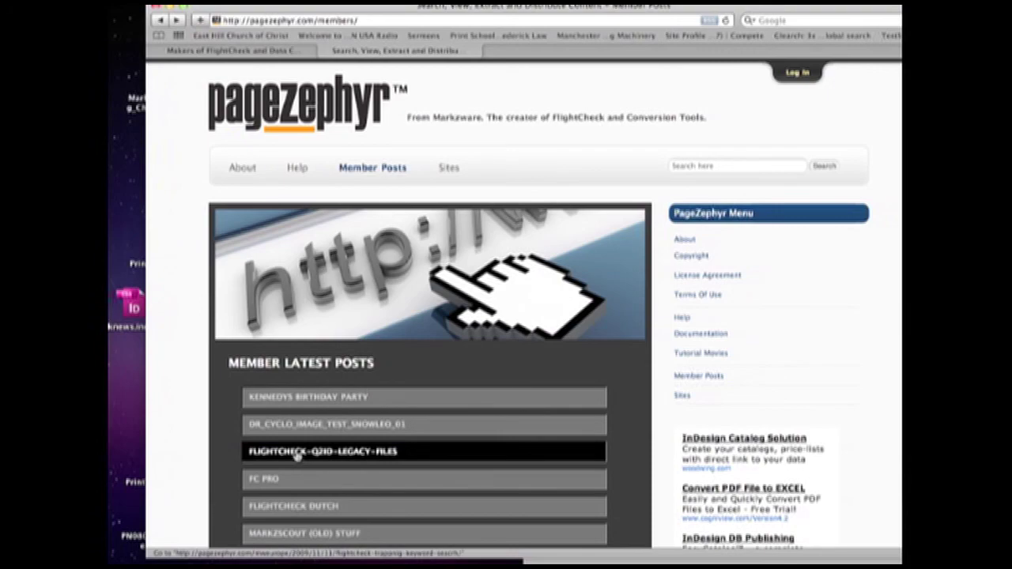
{"action": "left_click", "coordinate": [297, 454]}
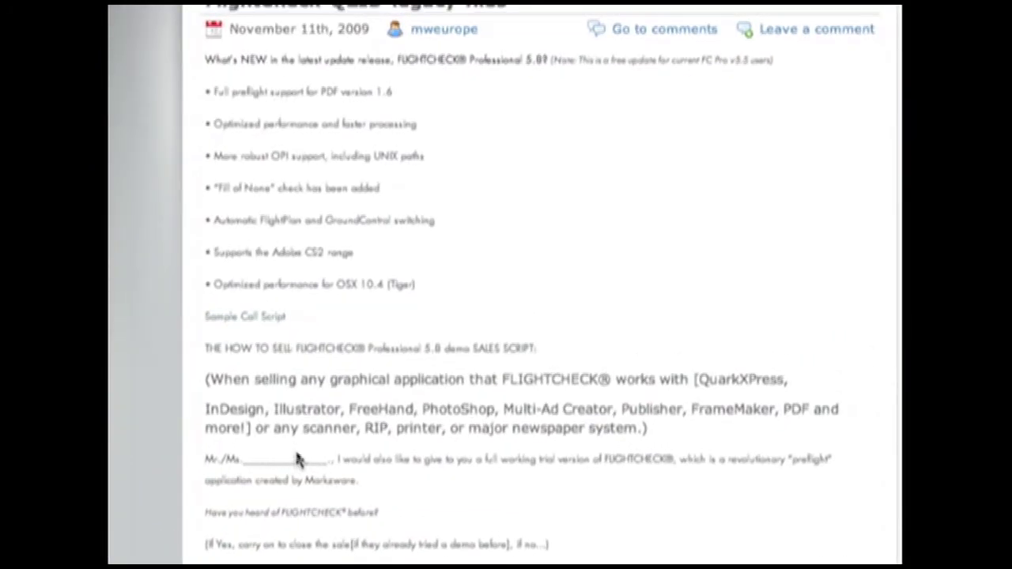
{"action": "scroll", "coordinate": [245, 151], "scroll_direction": "up", "scroll_amount": 1}
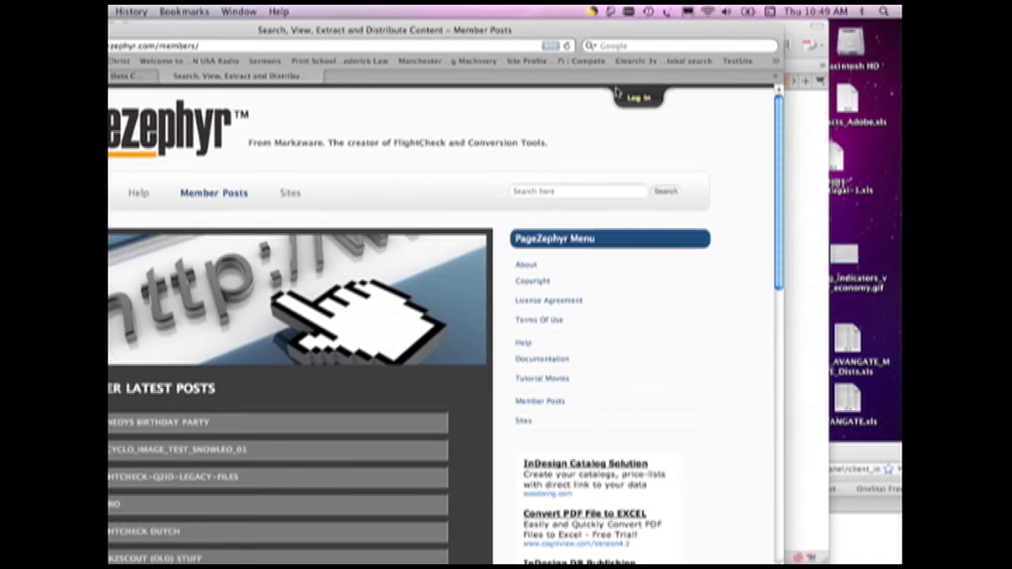
Step: Log in with the member login name and password, open My Posts, and select the post's opening lines
{"action": "left_click", "coordinate": [635, 100]}
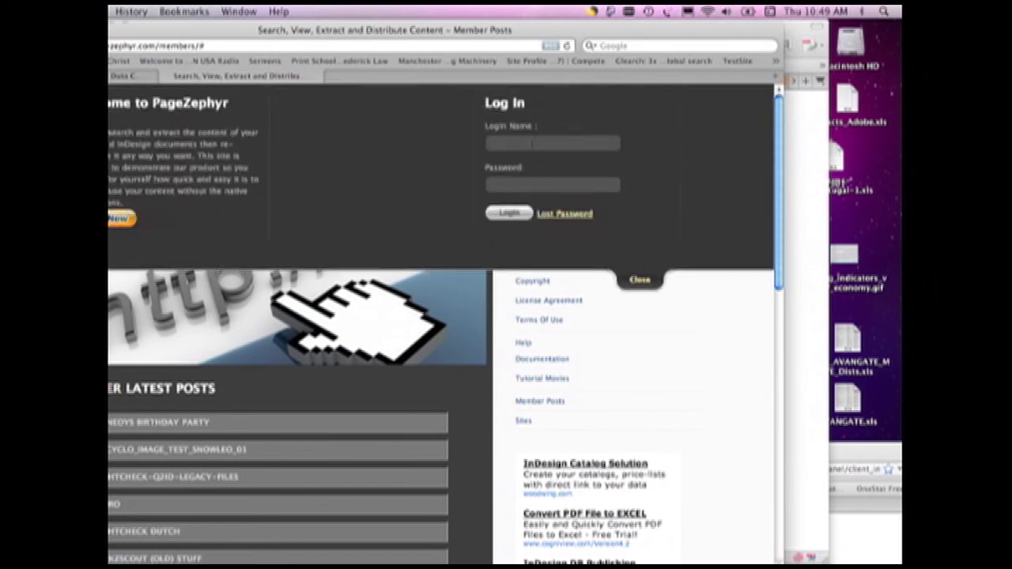
{"action": "left_click", "coordinate": [528, 143]}
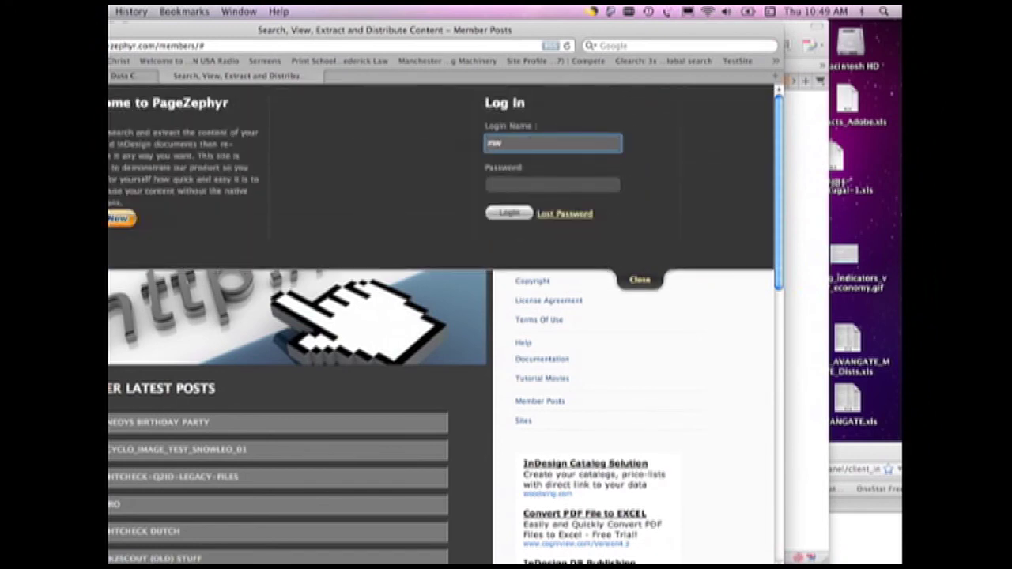
{"action": "key", "text": "Tab"}
{"action": "left_click", "coordinate": [508, 213]}
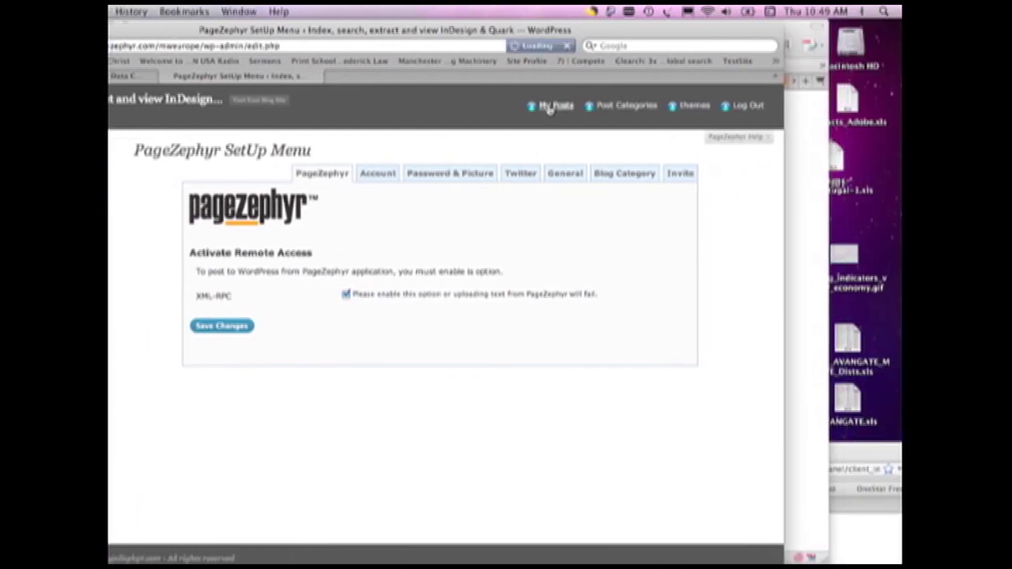
{"action": "left_click", "coordinate": [550, 107]}
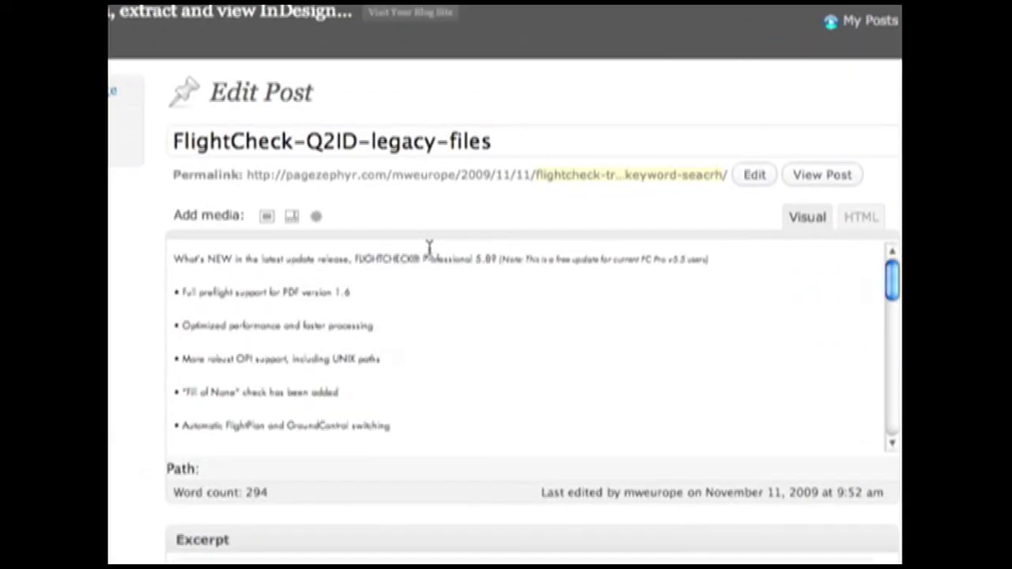
{"action": "left_click_drag", "start_coordinate": [176, 284], "coordinate": [243, 330]}
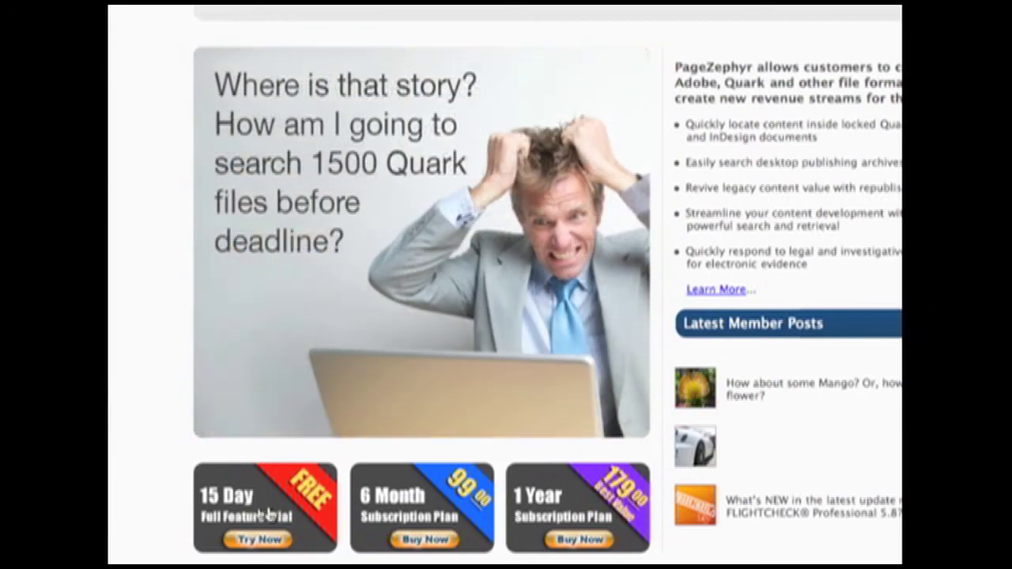
{"action": "scroll", "coordinate": [300, 452], "scroll_direction": "up", "scroll_amount": 2}
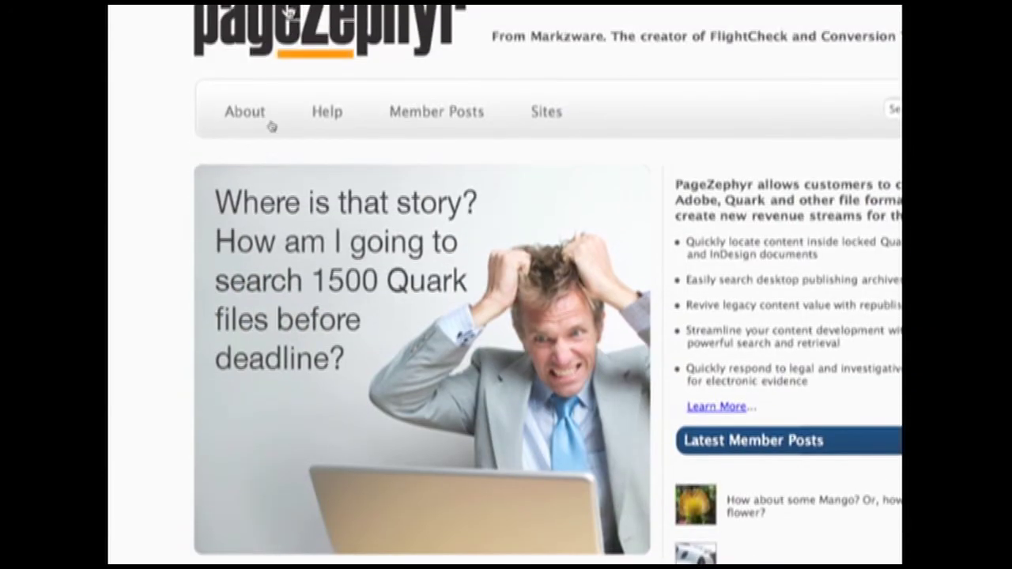